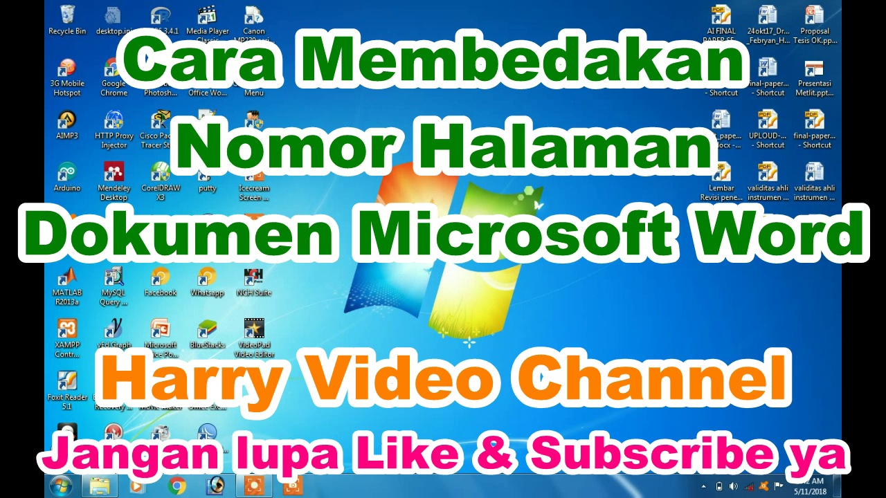
Launch Word 2007 from its desktop shortcut to get a blank Document1.
{"action": "left_click", "coordinate": [207, 83]}
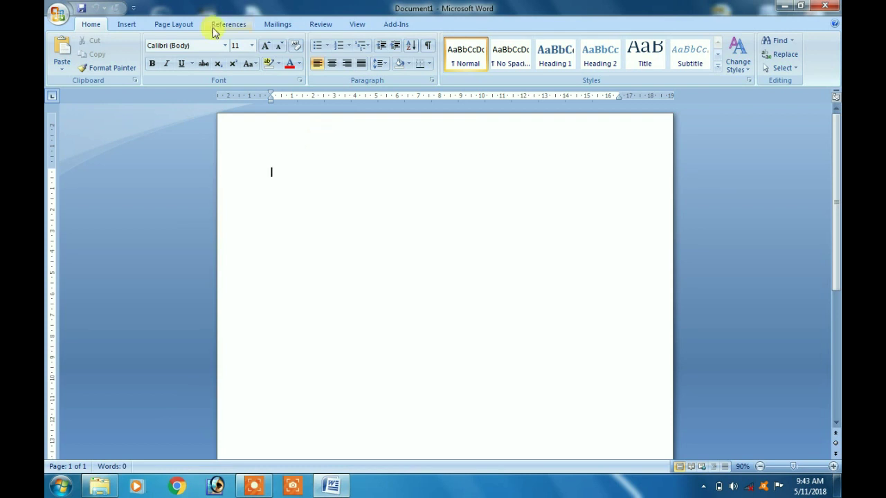
Open halaman.docx from the Office button's Recent Documents list.
{"action": "left_click", "coordinate": [58, 14]}
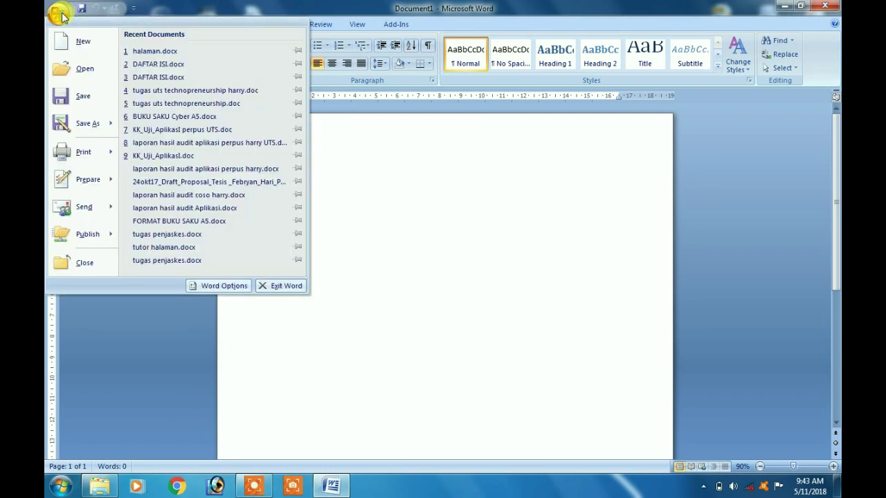
{"action": "left_click", "coordinate": [149, 53]}
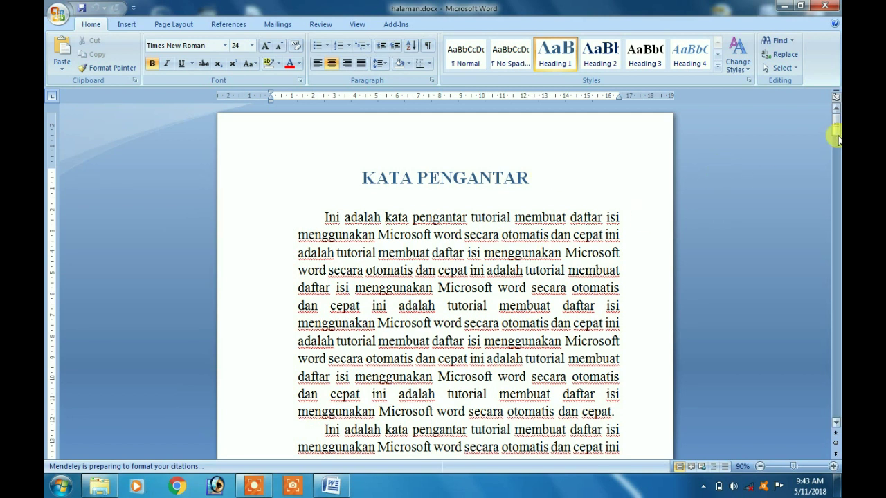
Check page 10, zoom to 100%, and scroll back up to the DAFTAR ISI contents page.
{"action": "left_click_drag", "start_coordinate": [835, 124], "coordinate": [834, 415]}
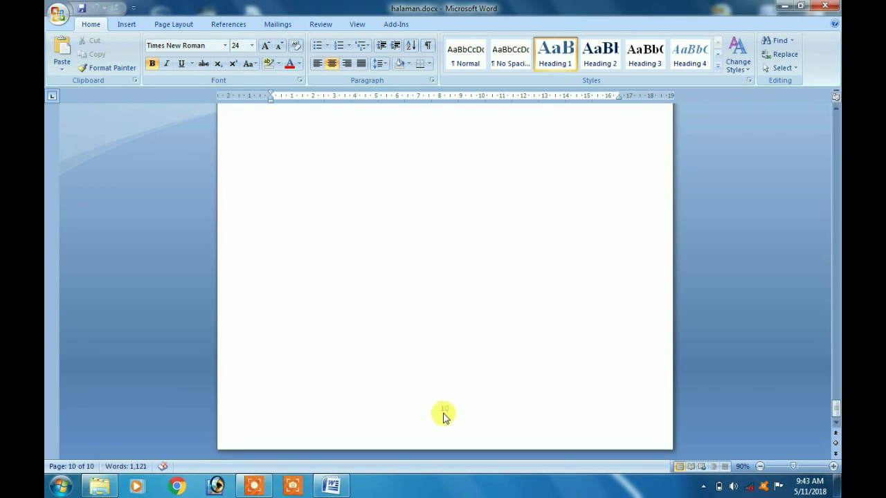
{"action": "left_click", "coordinate": [833, 467]}
{"action": "left_click_drag", "start_coordinate": [834, 395], "coordinate": [834, 409]}
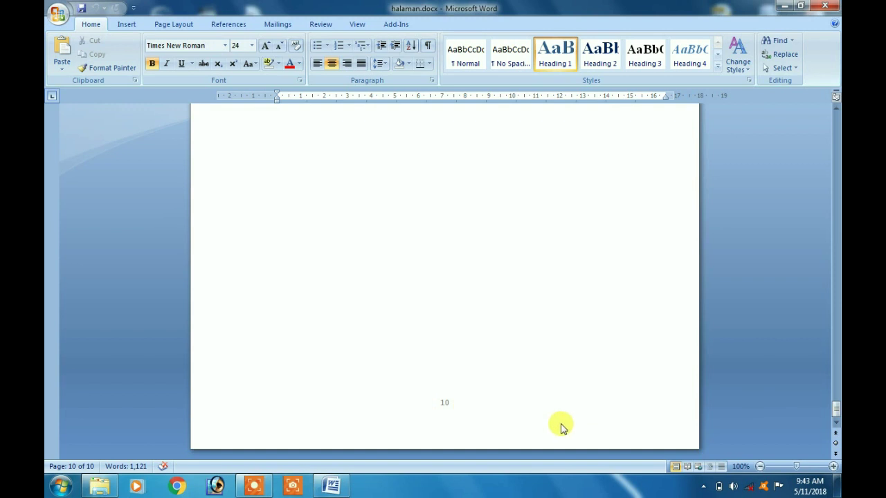
{"action": "left_click_drag", "start_coordinate": [836, 413], "coordinate": [836, 158]}
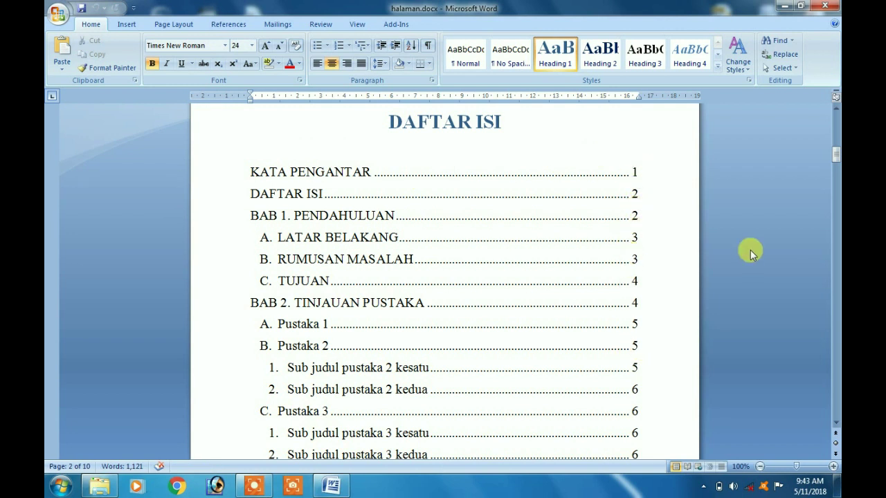
{"action": "mouse_move", "coordinate": [834, 158]}
{"action": "left_mouse_down"}
{"action": "mouse_move", "coordinate": [836, 166]}
{"action": "mouse_move", "coordinate": [836, 156]}
{"action": "left_mouse_up"}
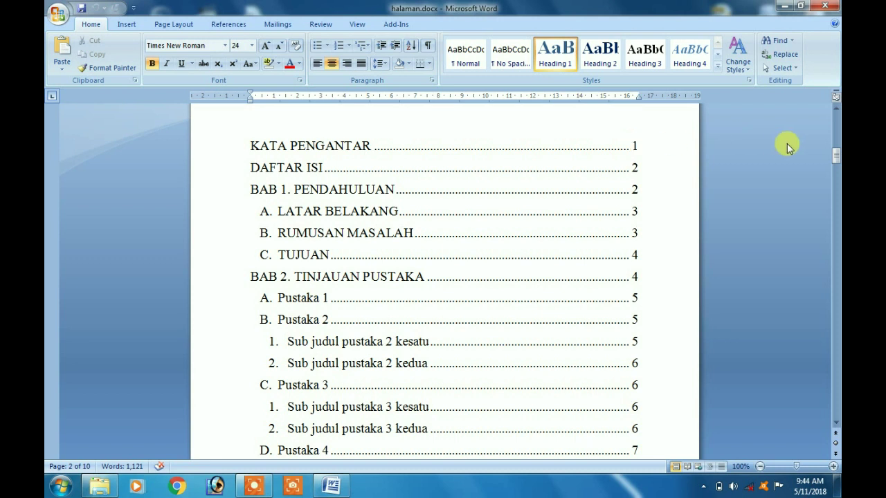
Select the KATA PENGANTAR and DAFTAR ISI contents entries, then deselect them.
{"action": "left_click", "coordinate": [238, 148]}
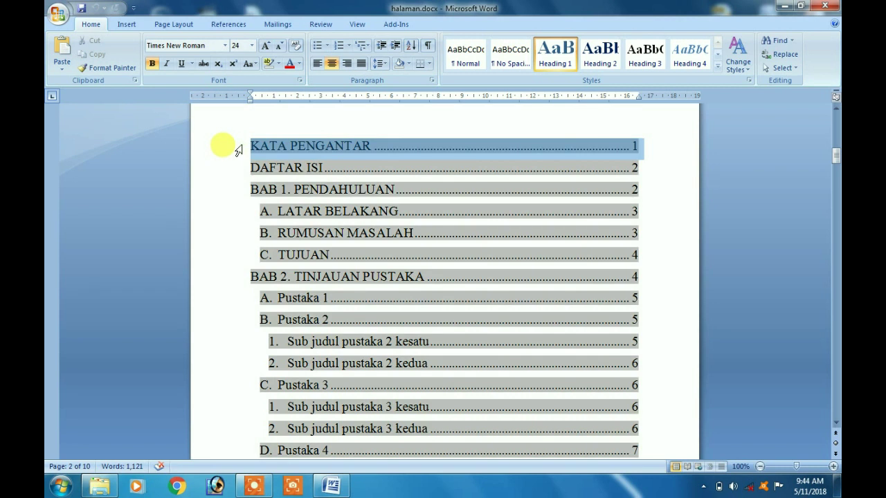
{"action": "left_click", "coordinate": [244, 143]}
{"action": "left_click", "coordinate": [226, 151]}
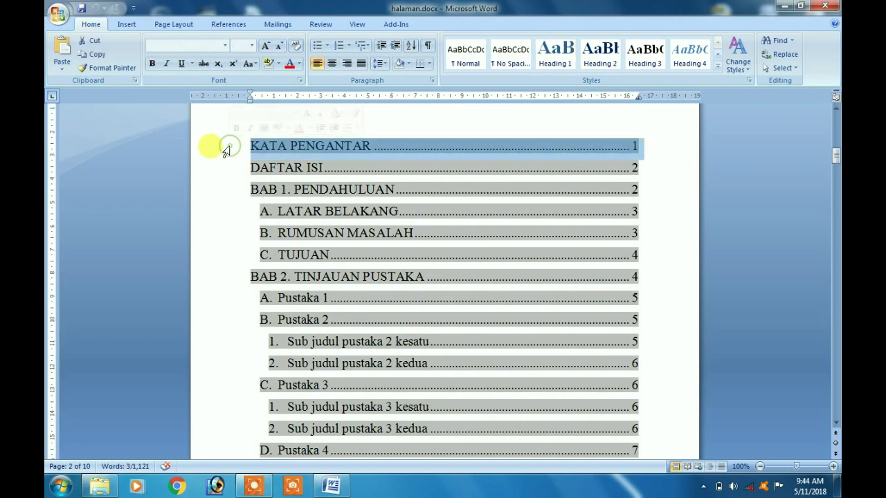
{"action": "left_click_drag", "start_coordinate": [226, 151], "coordinate": [220, 164]}
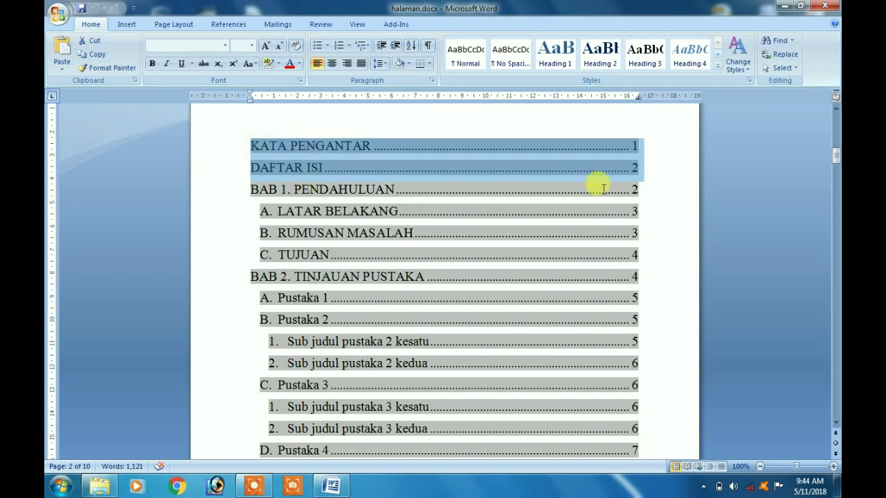
{"action": "left_click", "coordinate": [650, 166]}
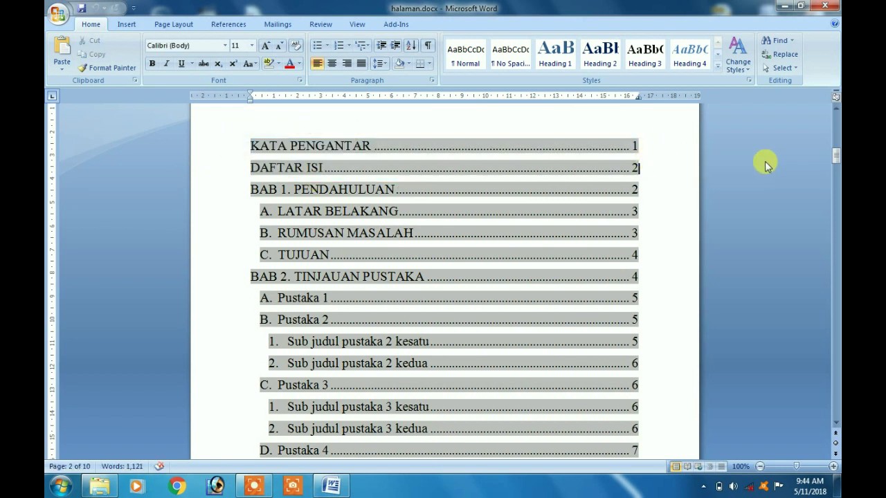
Go to the KATA PENGANTAR title and view the Yogyakarta date and Penulis signature at page 1's end.
{"action": "mouse_move", "coordinate": [835, 156]}
{"action": "left_mouse_down"}
{"action": "mouse_move", "coordinate": [830, 109]}
{"action": "mouse_move", "coordinate": [830, 120]}
{"action": "left_mouse_up"}
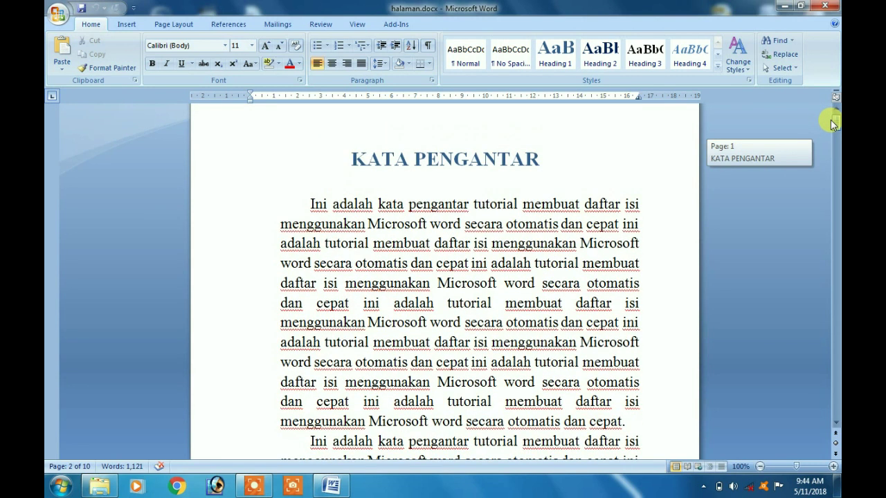
{"action": "left_click_drag", "start_coordinate": [830, 120], "coordinate": [831, 114]}
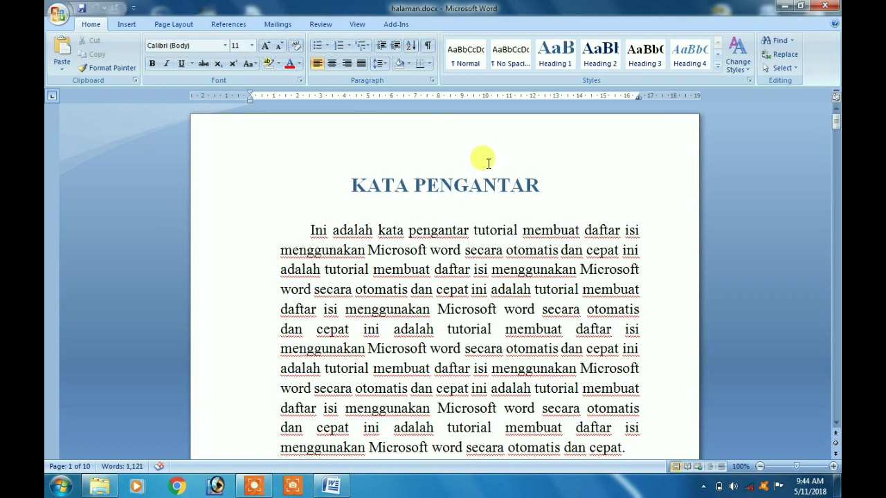
{"action": "left_click", "coordinate": [391, 173]}
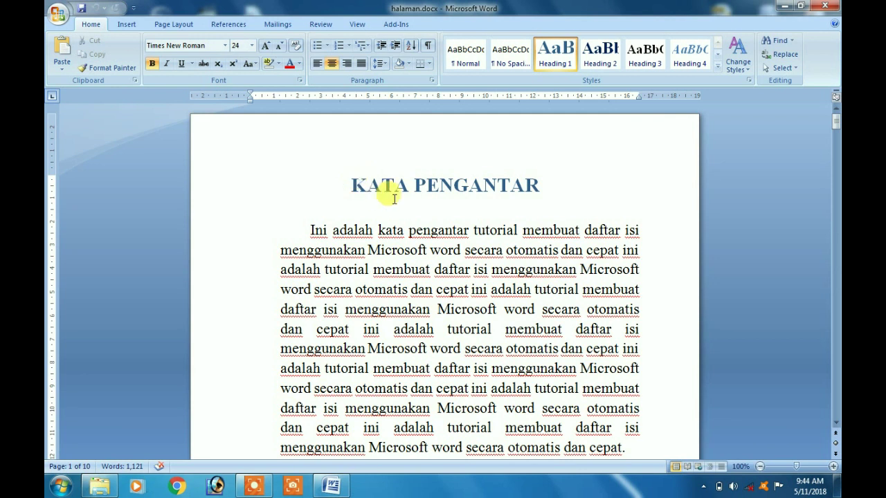
{"action": "left_click_drag", "start_coordinate": [836, 121], "coordinate": [836, 147]}
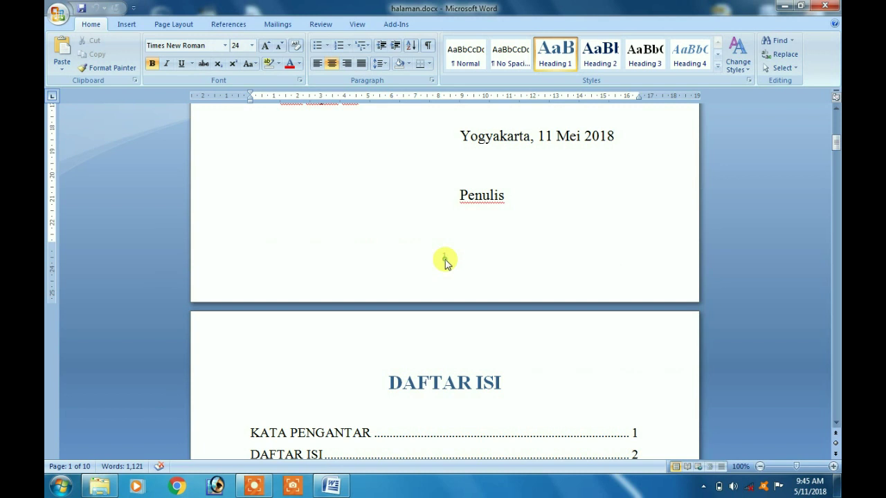
Inspect the page 1 footer's number, then reopen the KATA PENGANTAR footer for editing.
{"action": "double_click", "coordinate": [445, 261]}
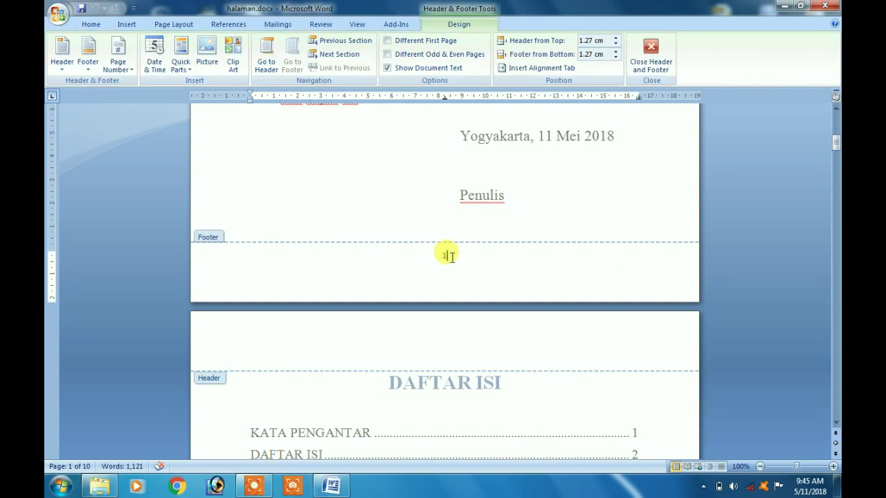
{"action": "left_click_drag", "start_coordinate": [449, 255], "coordinate": [433, 256]}
{"action": "double_click", "coordinate": [385, 178]}
{"action": "mouse_move", "coordinate": [836, 126]}
{"action": "left_mouse_down"}
{"action": "mouse_move", "coordinate": [837, 294]}
{"action": "mouse_move", "coordinate": [835, 112]}
{"action": "left_mouse_up"}
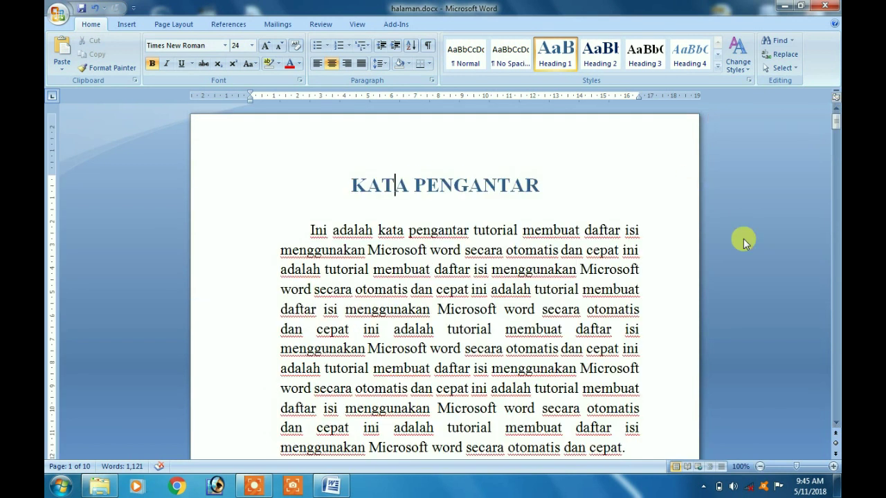
{"action": "left_click", "coordinate": [835, 423]}
{"action": "left_click_drag", "start_coordinate": [835, 427], "coordinate": [834, 427]}
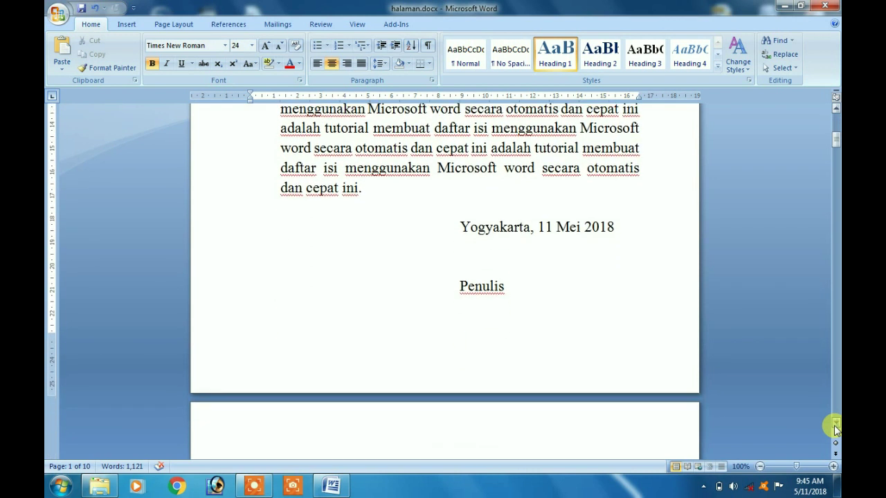
{"action": "double_click", "coordinate": [447, 332]}
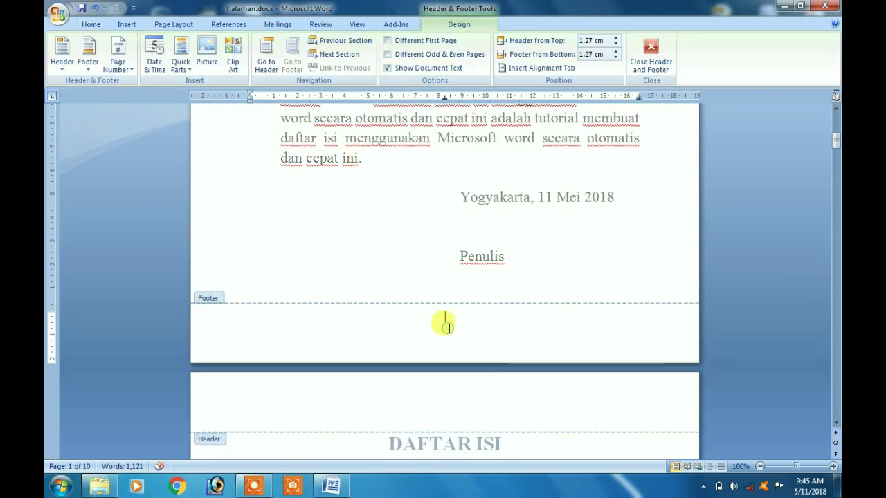
Format page numbers as lowercase Roman numerals (i, ii, iii), starting at i.
{"action": "left_click", "coordinate": [124, 67]}
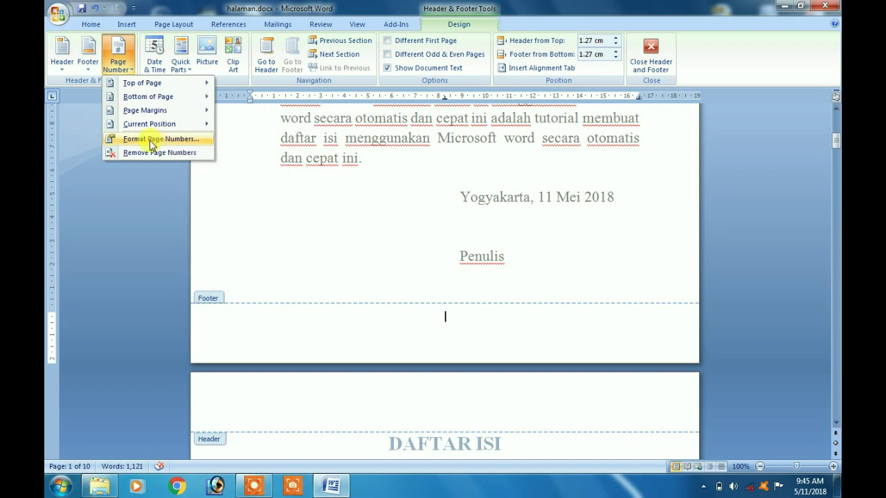
{"action": "left_click", "coordinate": [152, 140]}
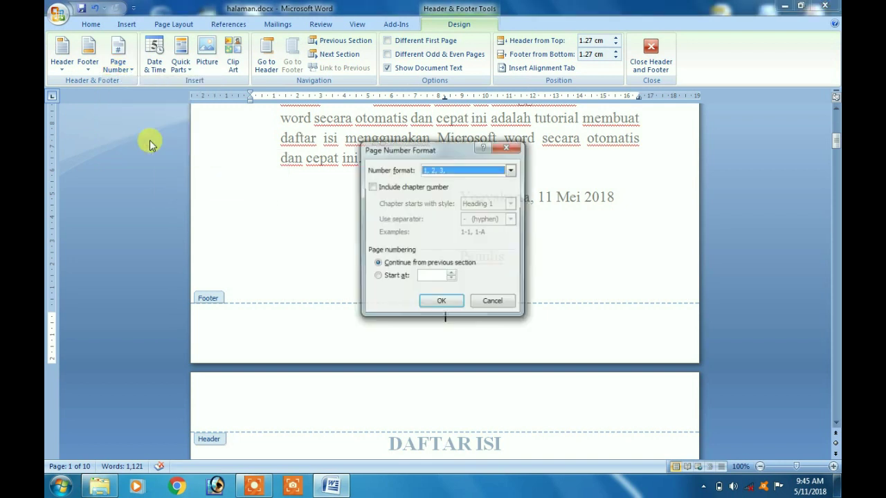
{"action": "left_click", "coordinate": [512, 171]}
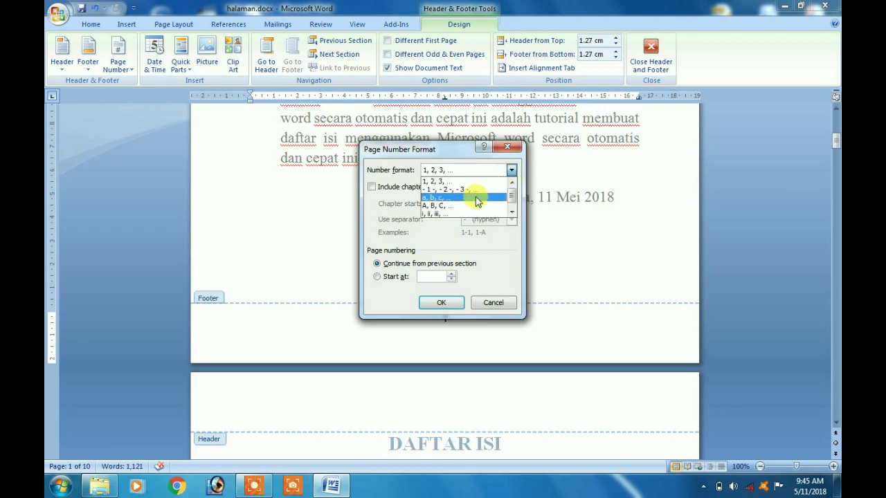
{"action": "left_click", "coordinate": [446, 216]}
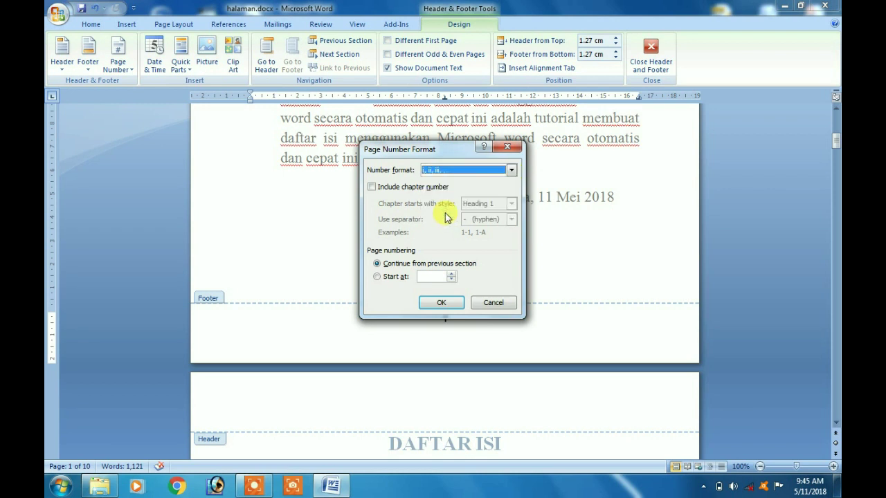
{"action": "left_click", "coordinate": [398, 278]}
{"action": "left_click", "coordinate": [450, 274]}
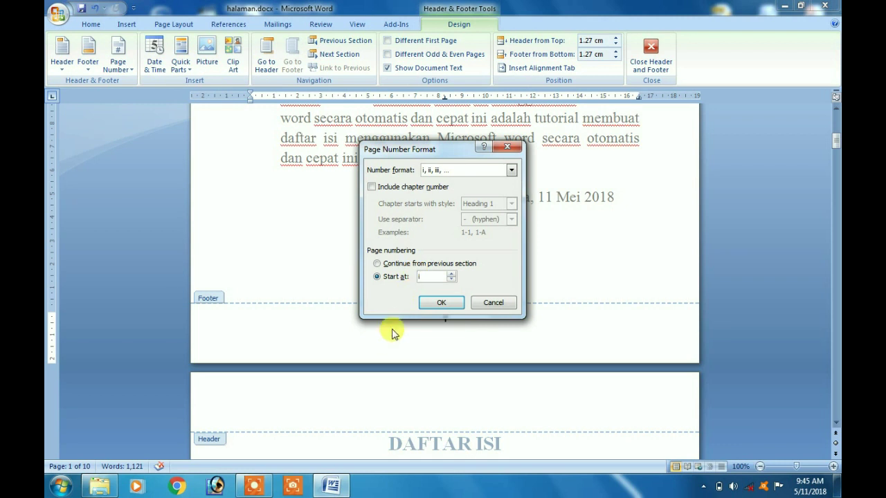
{"action": "left_click", "coordinate": [442, 304]}
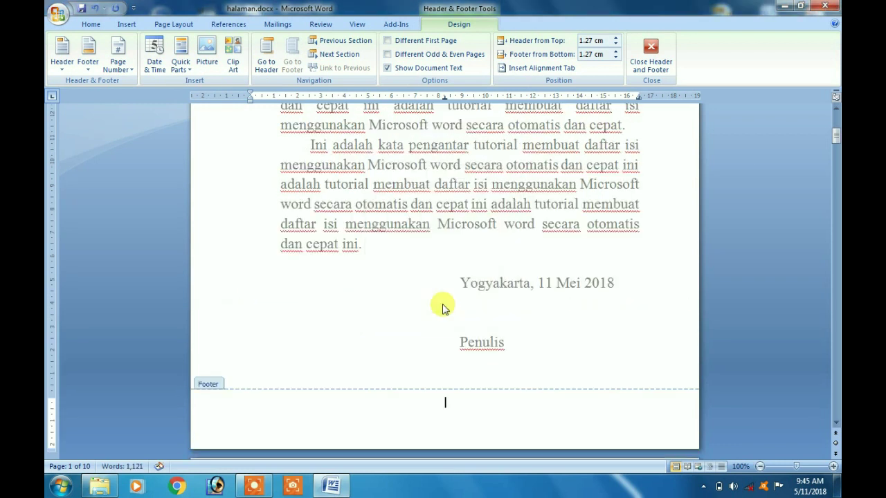
Insert a Plain Number 2 centred page number at the bottom of the page.
{"action": "left_click", "coordinate": [123, 67]}
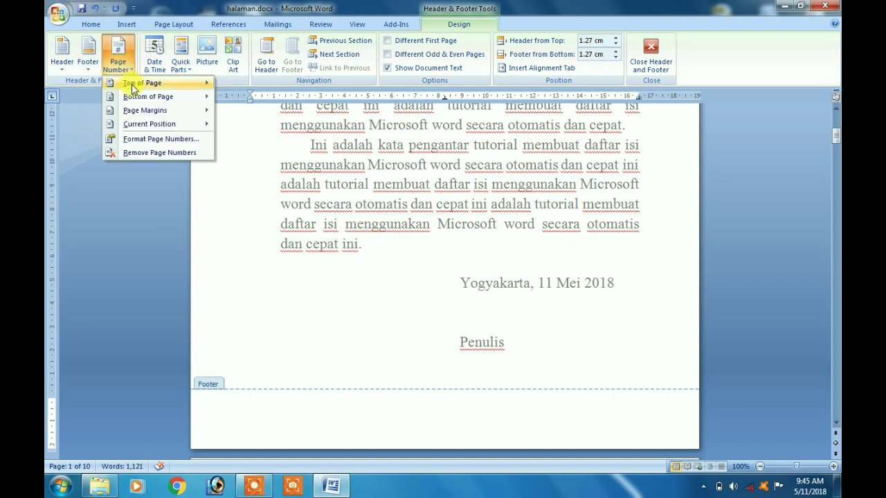
{"action": "mouse_move", "coordinate": [145, 96]}
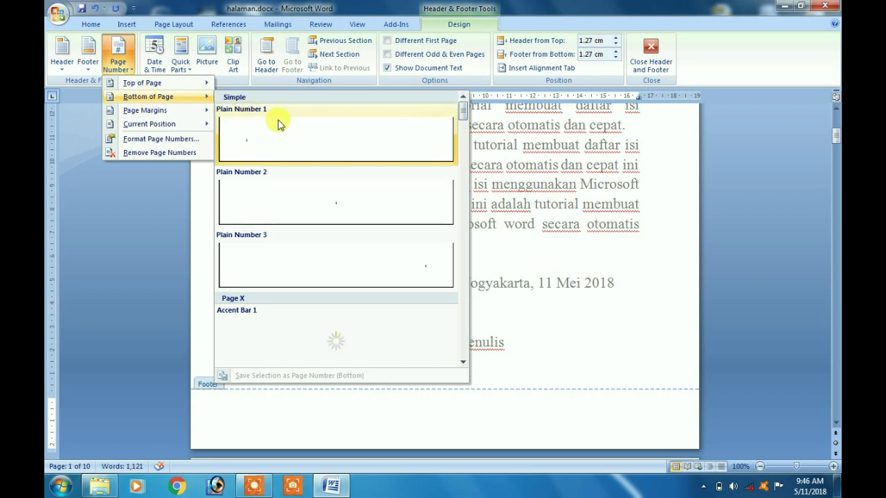
{"action": "left_click", "coordinate": [339, 205]}
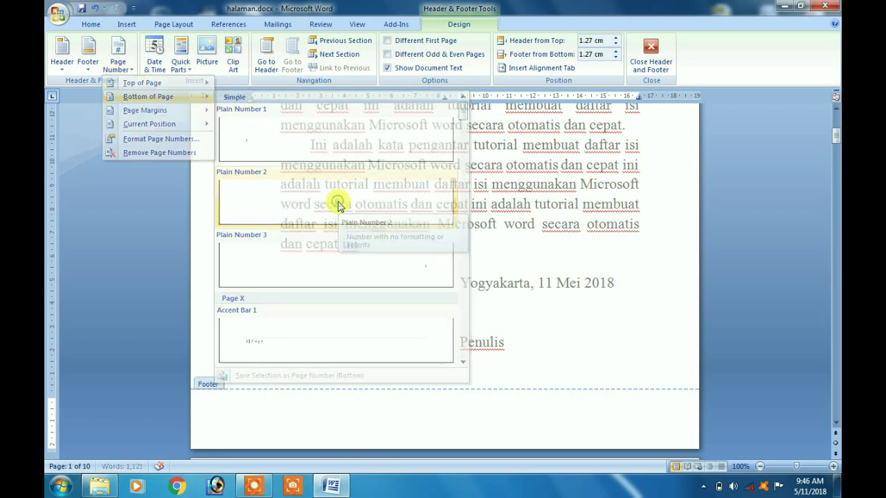
{"action": "left_click", "coordinate": [455, 404]}
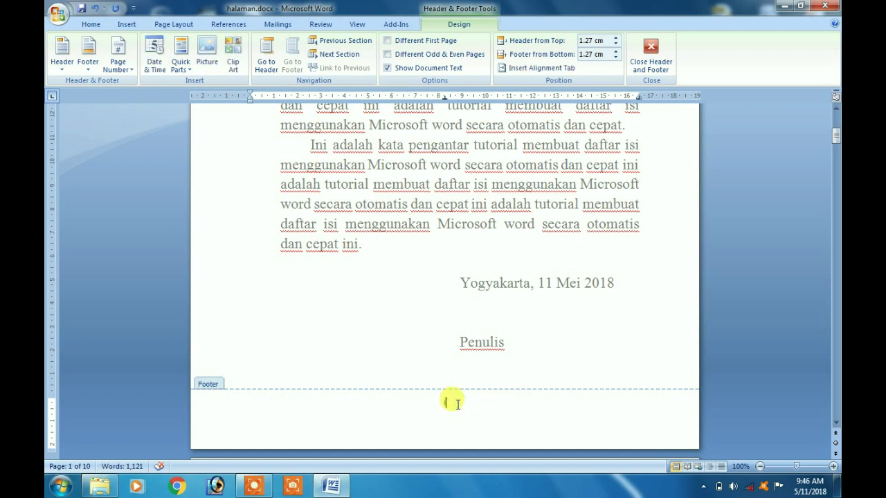
Confirm later footers show ii and iii, then close header and footer editing.
{"action": "left_click_drag", "start_coordinate": [835, 140], "coordinate": [835, 152]}
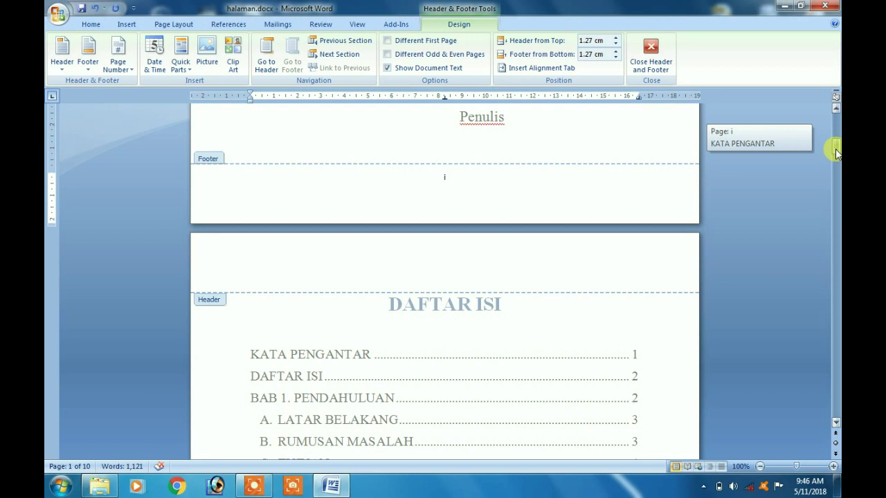
{"action": "left_click_drag", "start_coordinate": [835, 152], "coordinate": [835, 173]}
{"action": "left_click", "coordinate": [443, 275]}
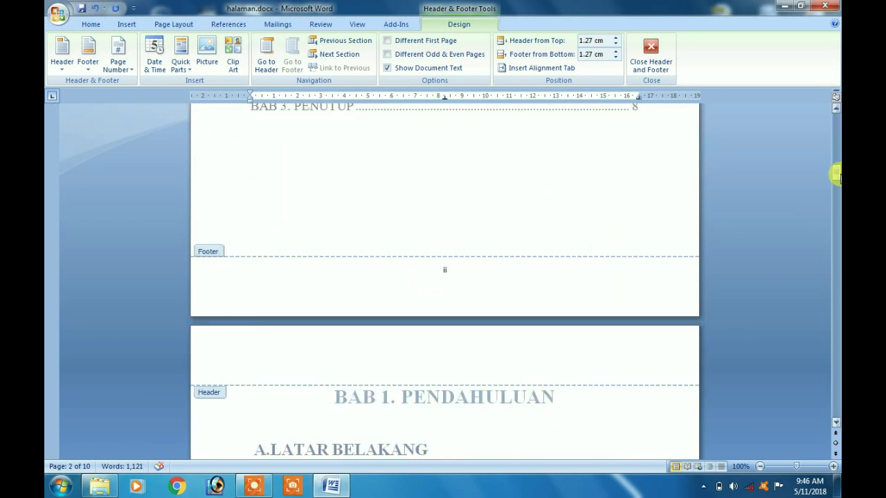
{"action": "left_click_drag", "start_coordinate": [835, 176], "coordinate": [837, 183]}
{"action": "left_click_drag", "start_coordinate": [837, 185], "coordinate": [836, 201]}
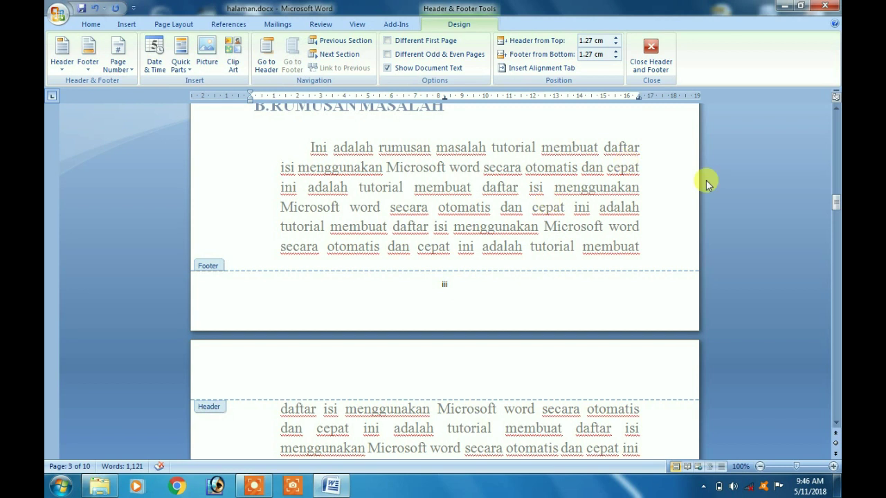
{"action": "left_click_drag", "start_coordinate": [836, 202], "coordinate": [835, 192]}
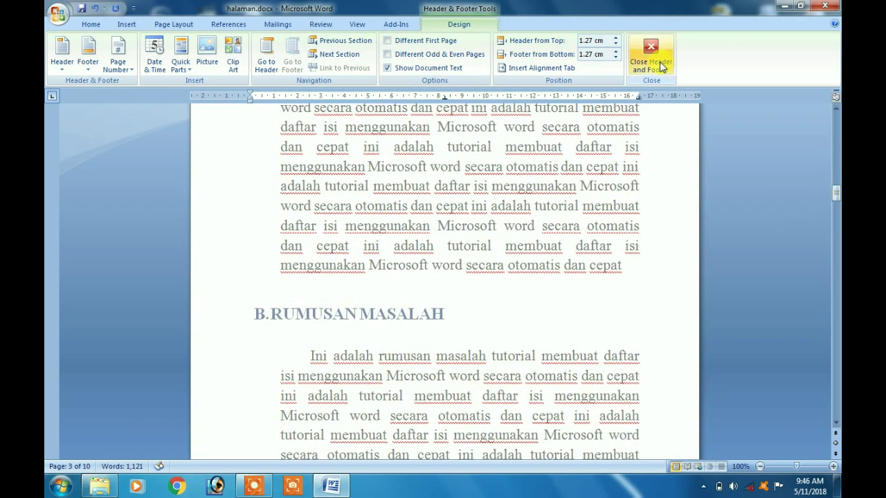
{"action": "left_click", "coordinate": [652, 54]}
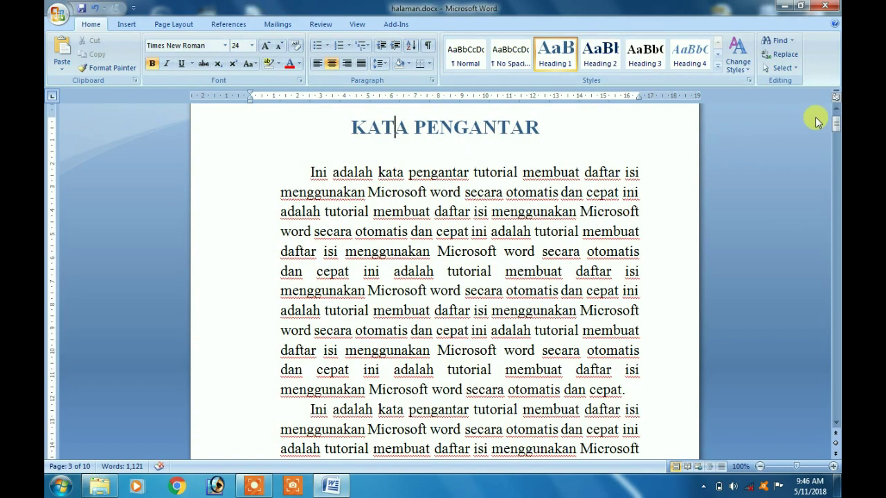
Place the cursor on the empty line below the DAFTAR ISI contents list.
{"action": "left_click_drag", "start_coordinate": [836, 123], "coordinate": [837, 141]}
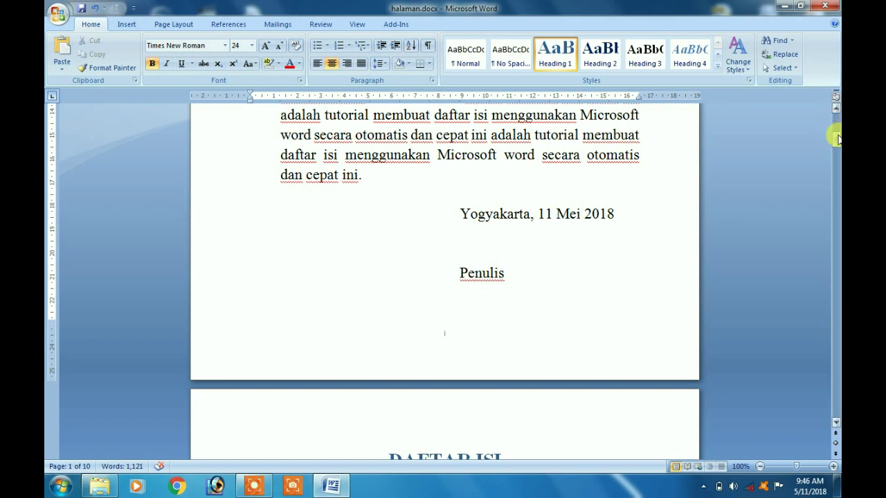
{"action": "left_click_drag", "start_coordinate": [837, 138], "coordinate": [836, 170]}
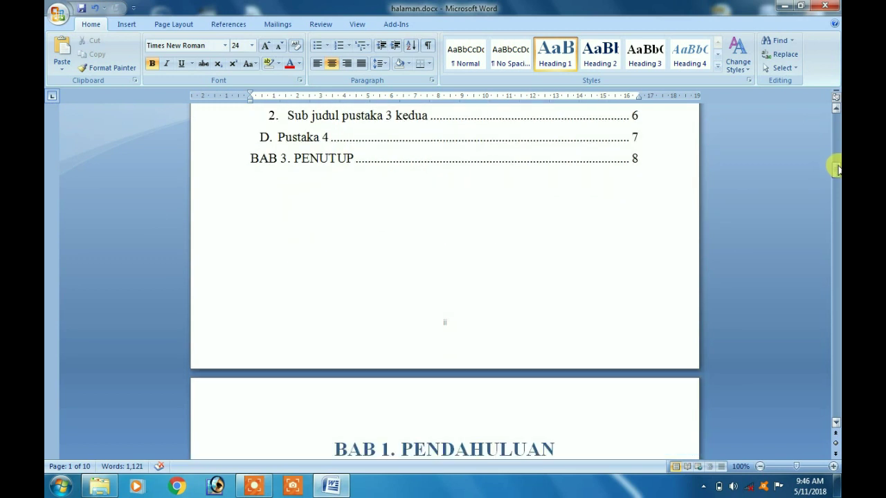
{"action": "left_click", "coordinate": [447, 327]}
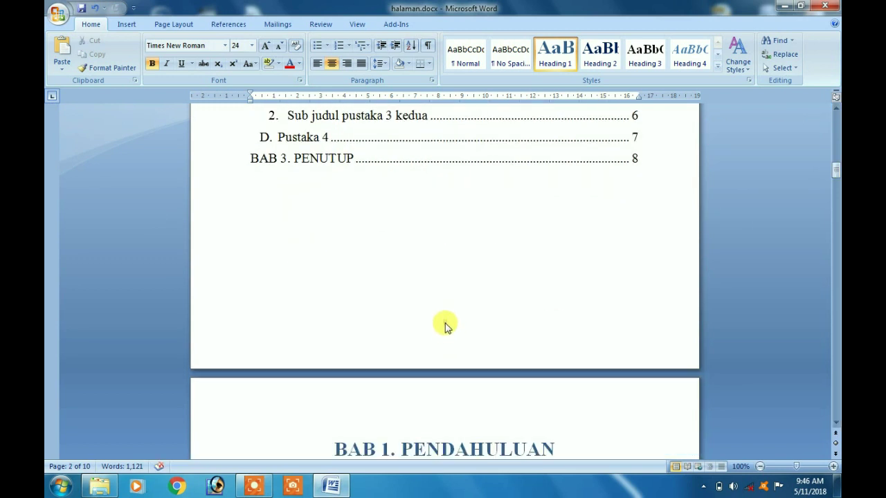
{"action": "left_click_drag", "start_coordinate": [836, 168], "coordinate": [838, 178]}
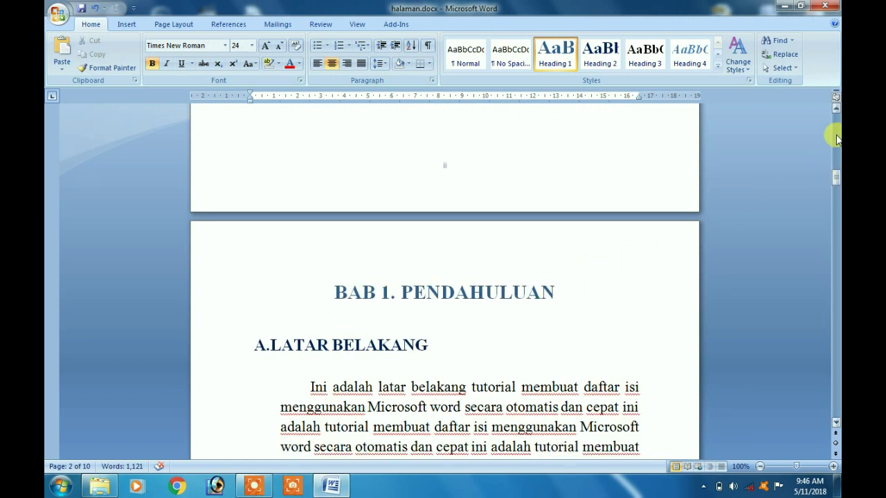
{"action": "left_click", "coordinate": [834, 108]}
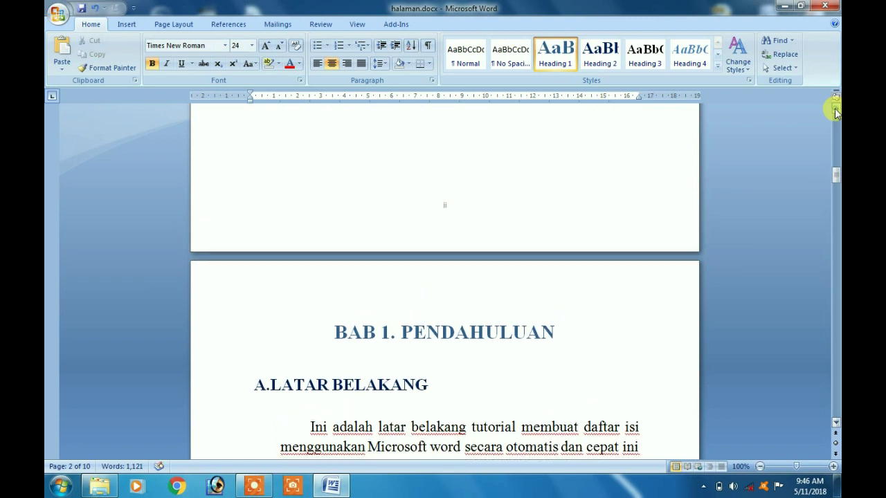
{"action": "left_click", "coordinate": [834, 108]}
{"action": "left_click", "coordinate": [834, 108]}
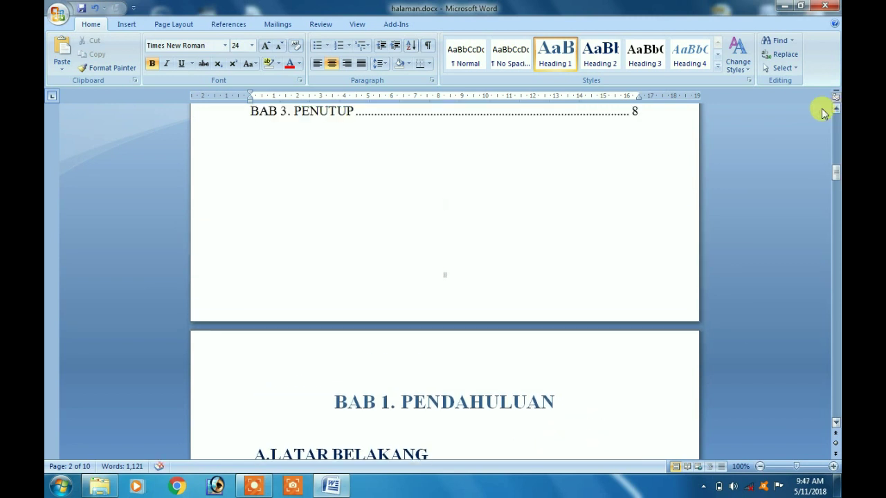
{"action": "left_click", "coordinate": [564, 179]}
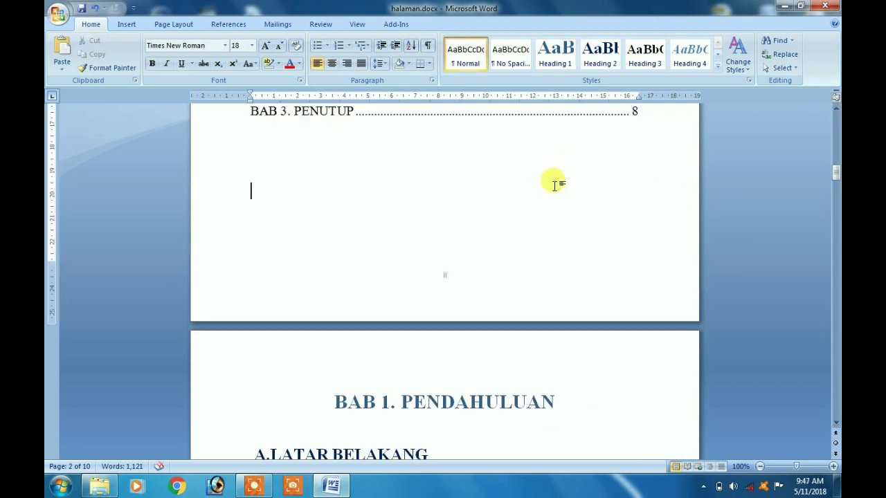
Insert a Next Page section break after the contents and delete the blank line above BAB 1.
{"action": "left_click", "coordinate": [331, 236]}
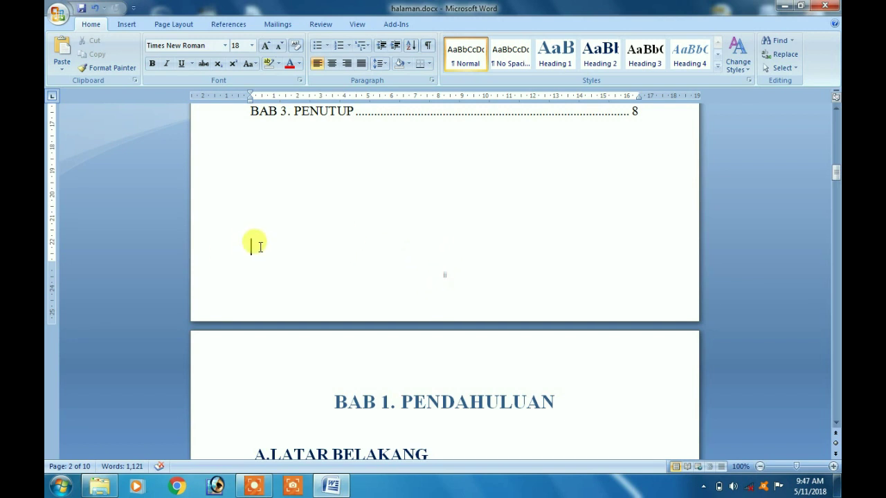
{"action": "left_click", "coordinate": [183, 25]}
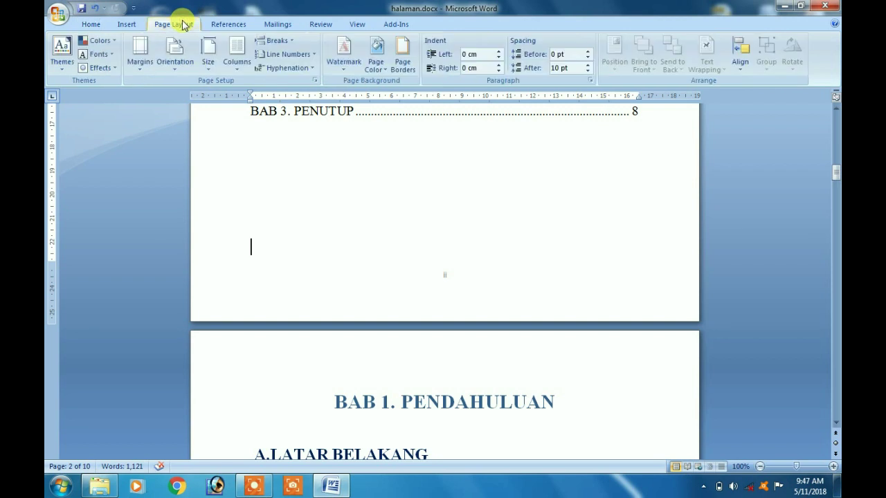
{"action": "left_click", "coordinate": [286, 45]}
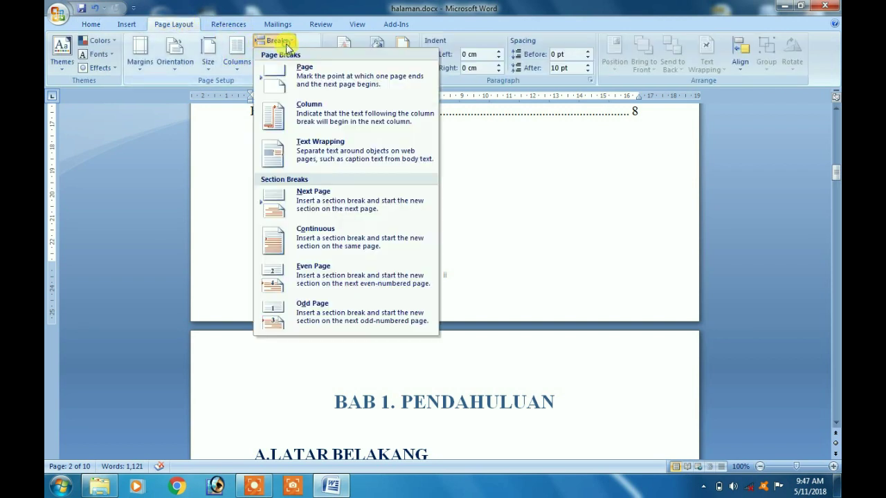
{"action": "left_click", "coordinate": [320, 201]}
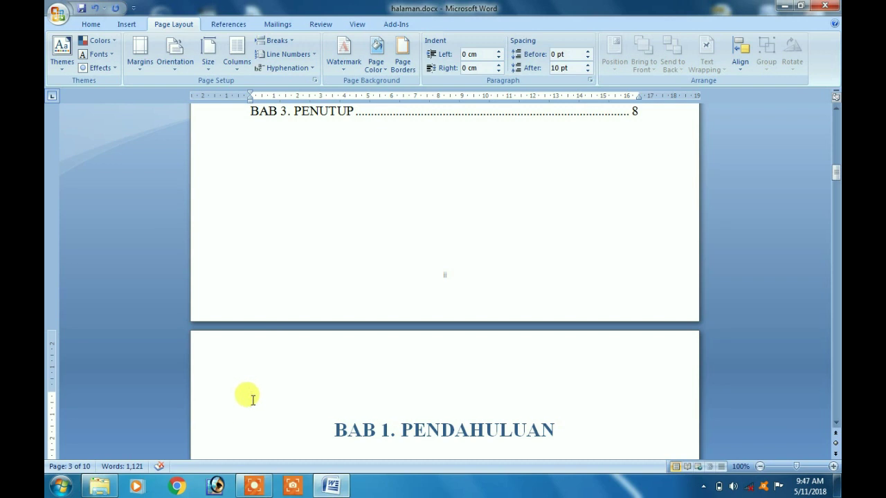
{"action": "key", "text": "Delete"}
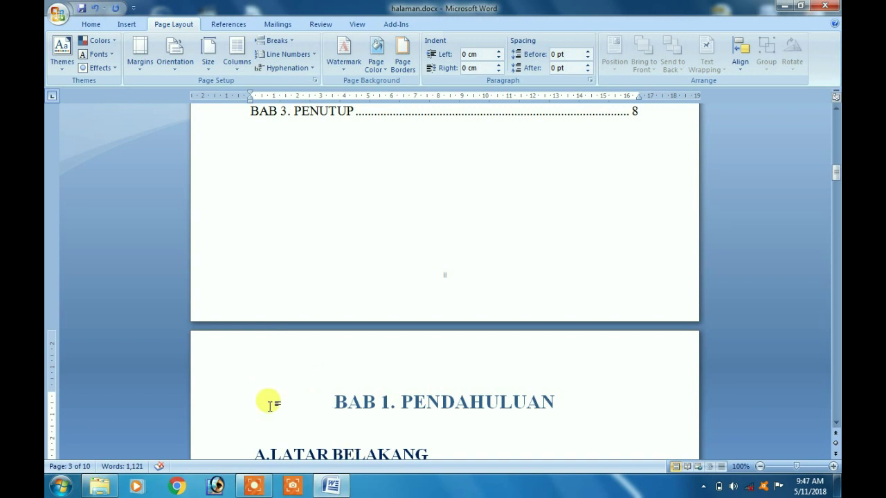
Open the BAB 1 page footer and unlink it from the previous section, turning off Same as Previous.
{"action": "left_click_drag", "start_coordinate": [836, 173], "coordinate": [837, 202]}
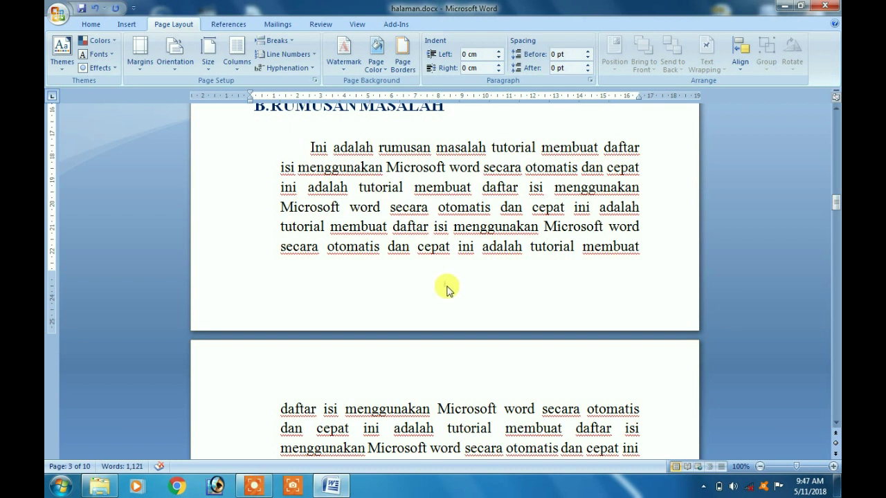
{"action": "double_click", "coordinate": [446, 288]}
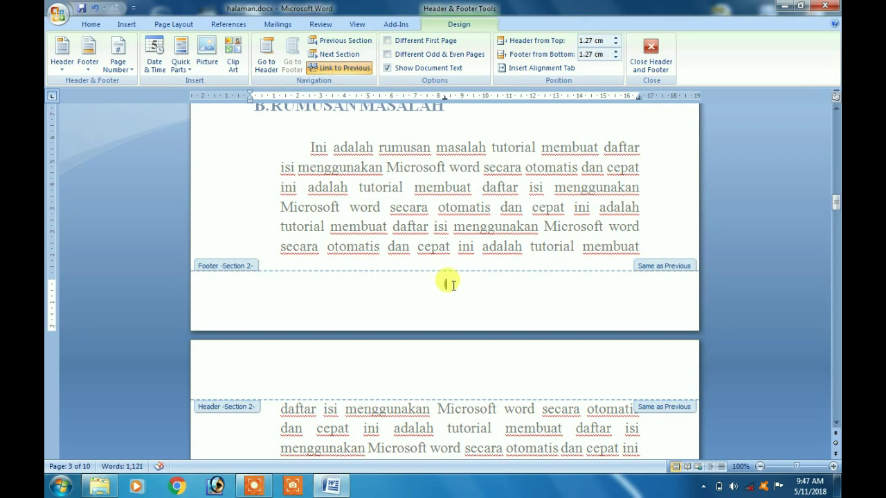
{"action": "double_click", "coordinate": [440, 285]}
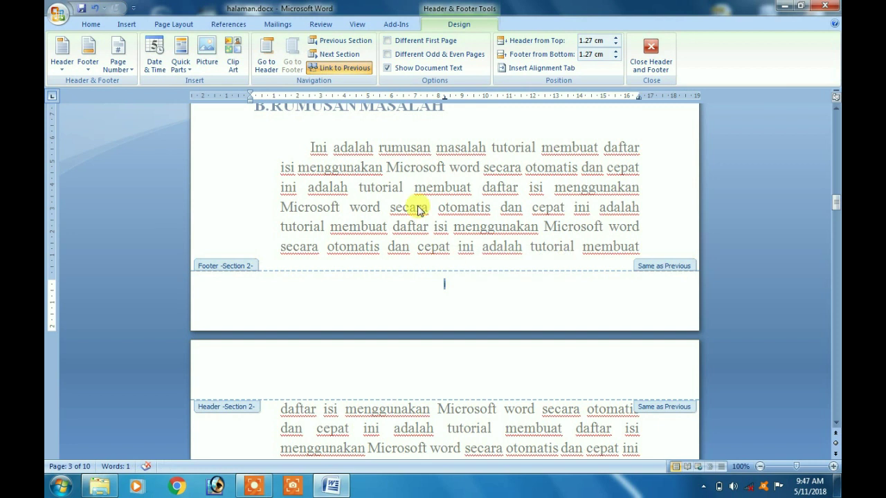
{"action": "left_click", "coordinate": [340, 72]}
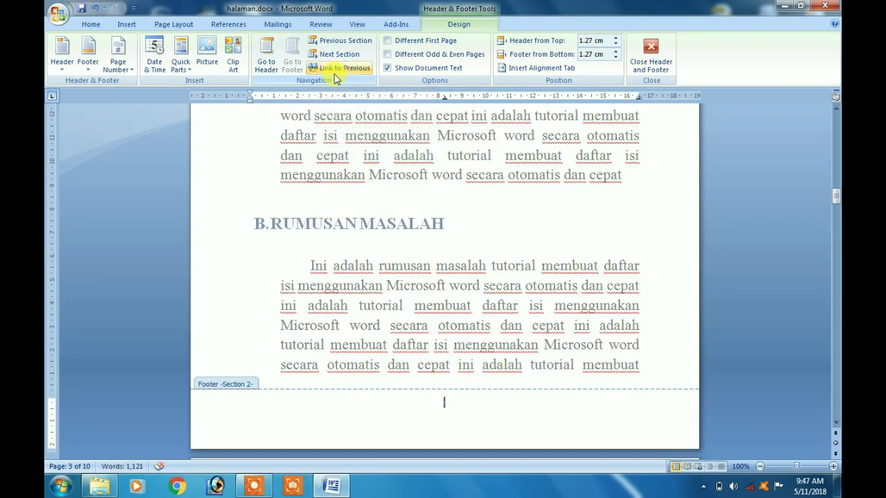
{"action": "left_click", "coordinate": [449, 403]}
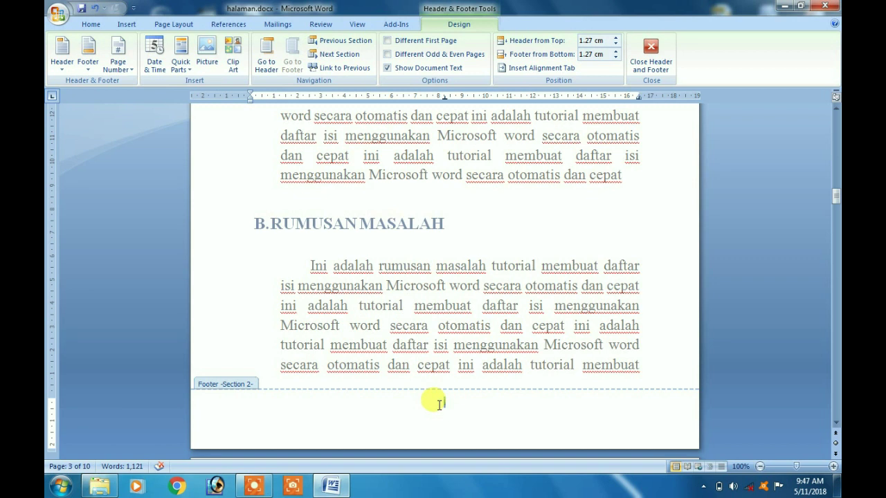
Format Section 2's page numbers as Arabic numerals 1, 2, 3, starting at 1.
{"action": "left_click", "coordinate": [123, 71]}
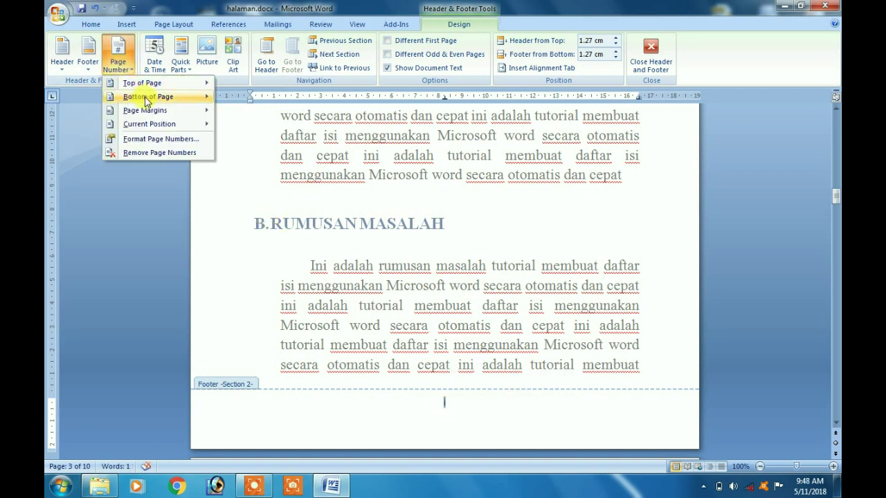
{"action": "left_click", "coordinate": [155, 143]}
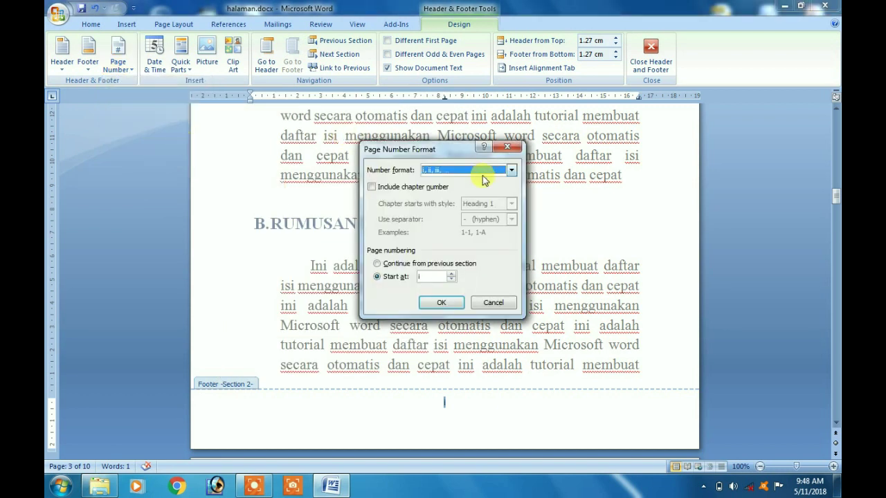
{"action": "left_click", "coordinate": [510, 170]}
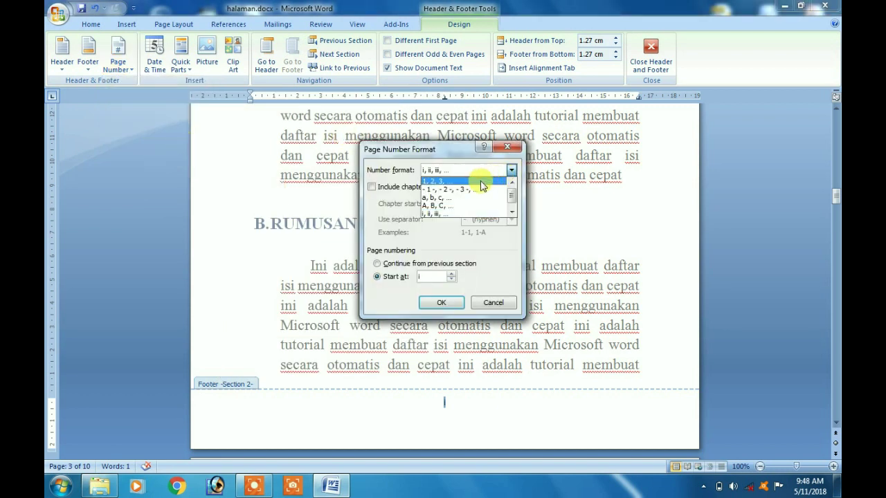
{"action": "left_click", "coordinate": [443, 181]}
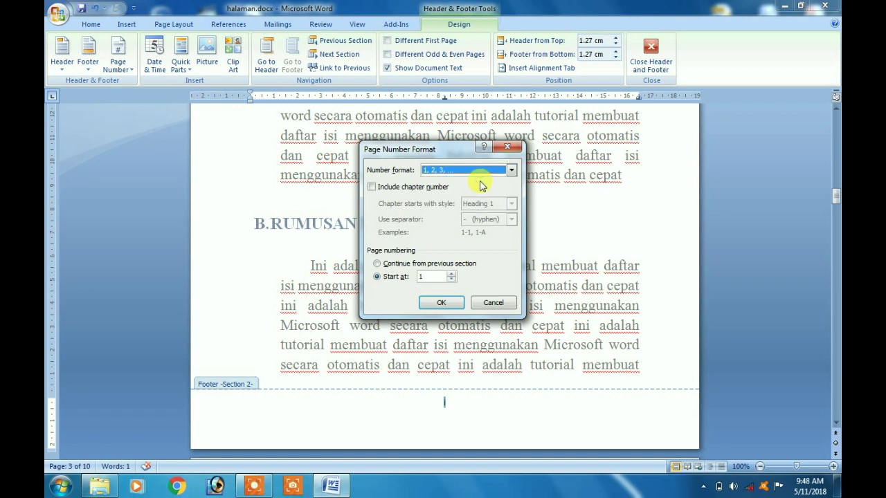
{"action": "left_click", "coordinate": [452, 274]}
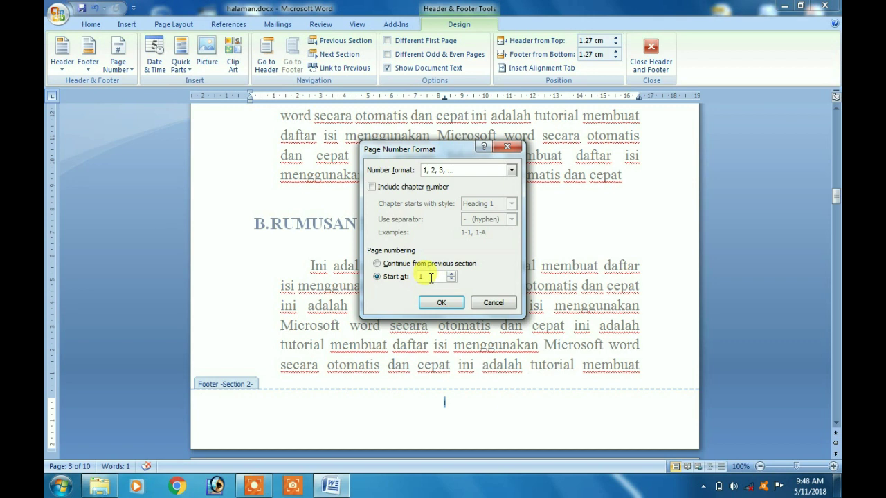
{"action": "left_click", "coordinate": [442, 305]}
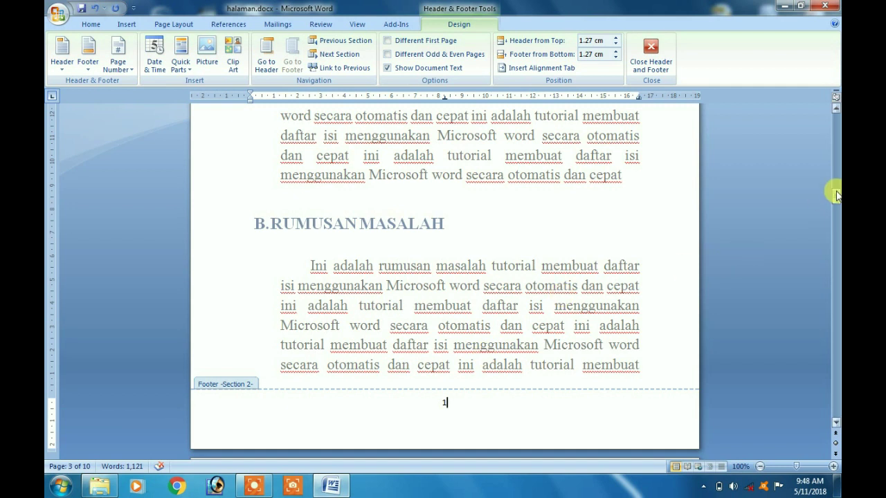
{"action": "left_click_drag", "start_coordinate": [836, 197], "coordinate": [837, 231]}
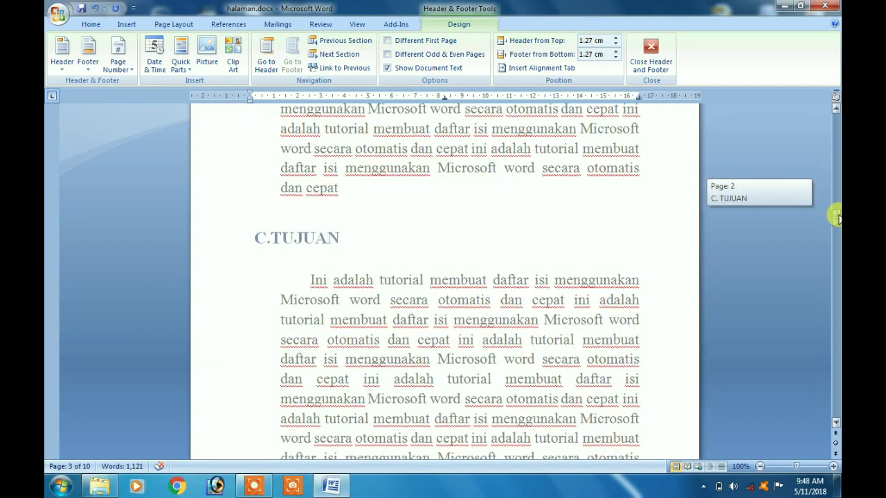
{"action": "mouse_move", "coordinate": [838, 230]}
{"action": "left_mouse_down"}
{"action": "mouse_move", "coordinate": [837, 289]}
{"action": "mouse_move", "coordinate": [836, 114]}
{"action": "left_mouse_up"}
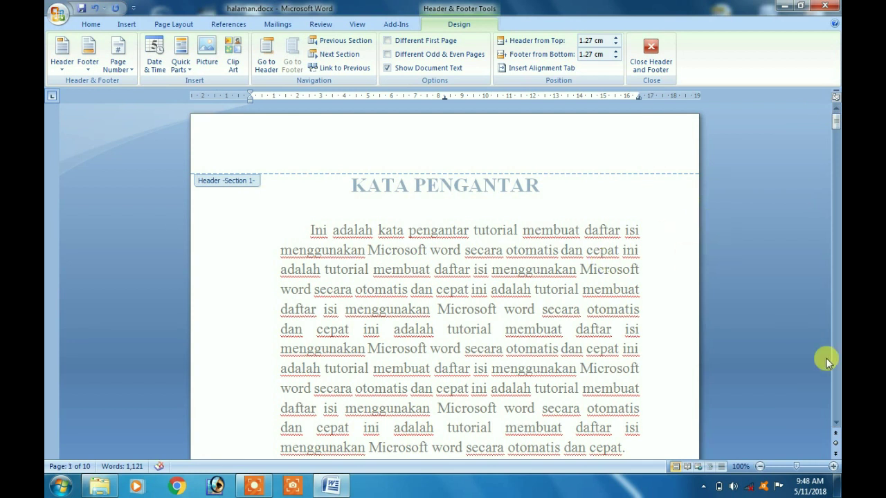
{"action": "left_click_drag", "start_coordinate": [833, 424], "coordinate": [835, 424]}
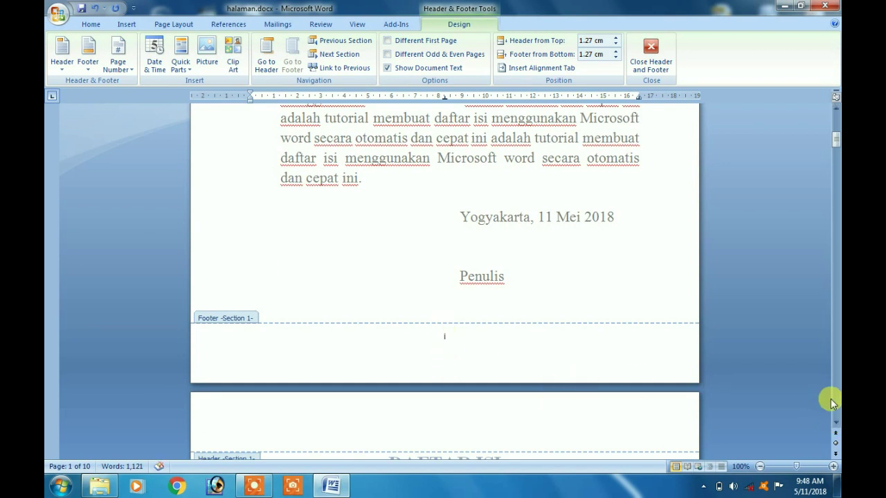
{"action": "left_click_drag", "start_coordinate": [836, 424], "coordinate": [836, 424]}
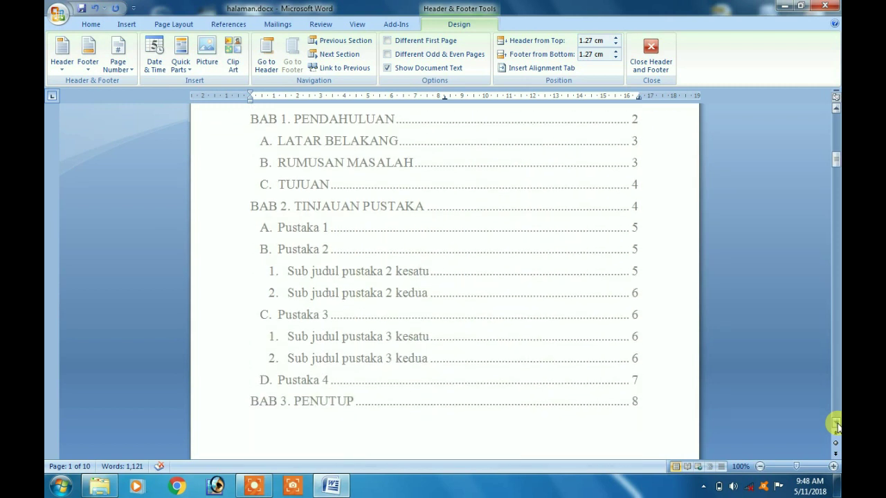
{"action": "left_click_drag", "start_coordinate": [835, 424], "coordinate": [835, 423]}
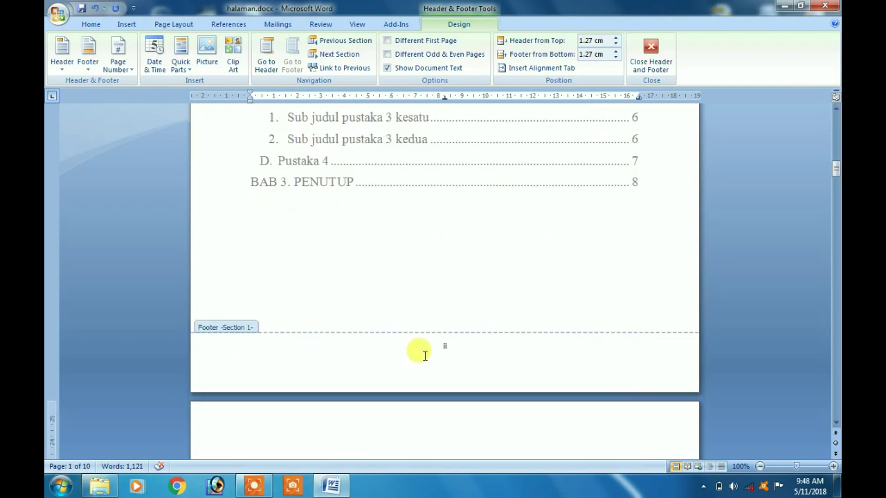
{"action": "left_click", "coordinate": [447, 344]}
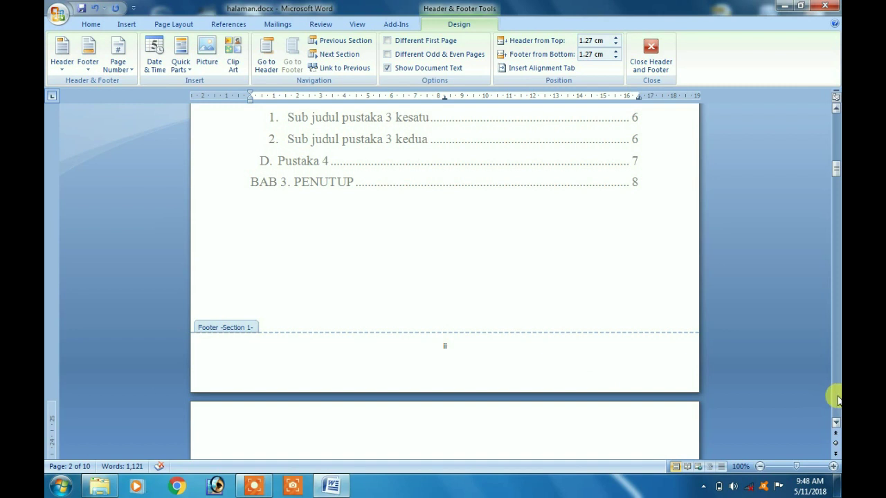
{"action": "left_click_drag", "start_coordinate": [836, 422], "coordinate": [835, 426]}
{"action": "left_click", "coordinate": [463, 358]}
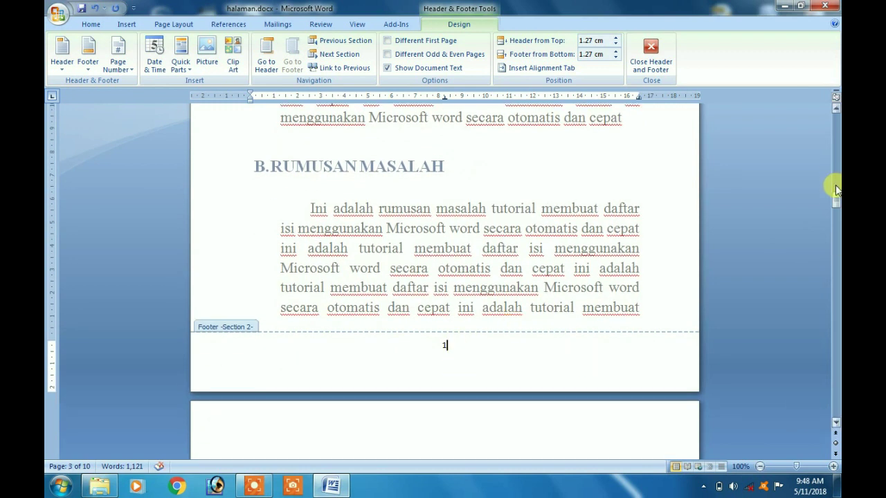
{"action": "left_click_drag", "start_coordinate": [835, 200], "coordinate": [835, 149]}
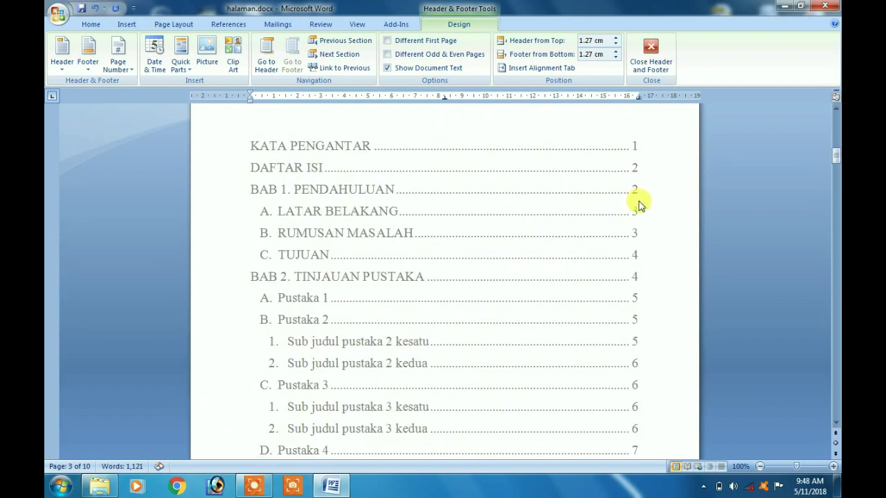
{"action": "double_click", "coordinate": [661, 211]}
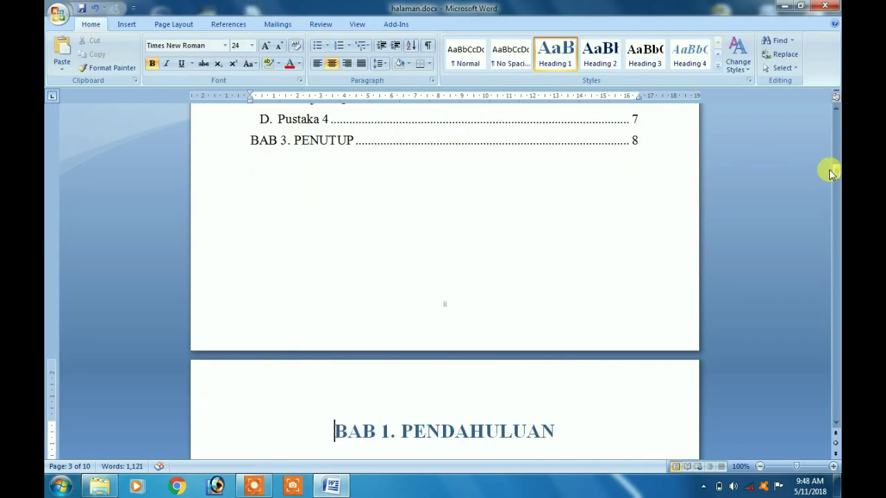
Update only the page numbers in the DAFTAR ISI table of contents, so BAB 1 shows page 1.
{"action": "left_click_drag", "start_coordinate": [835, 173], "coordinate": [837, 154]}
{"action": "left_click", "coordinate": [585, 208]}
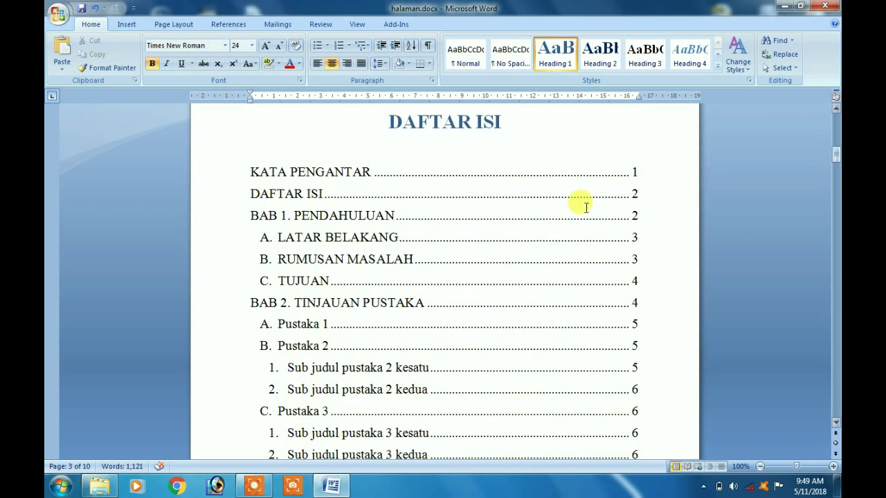
{"action": "right_click", "coordinate": [585, 208]}
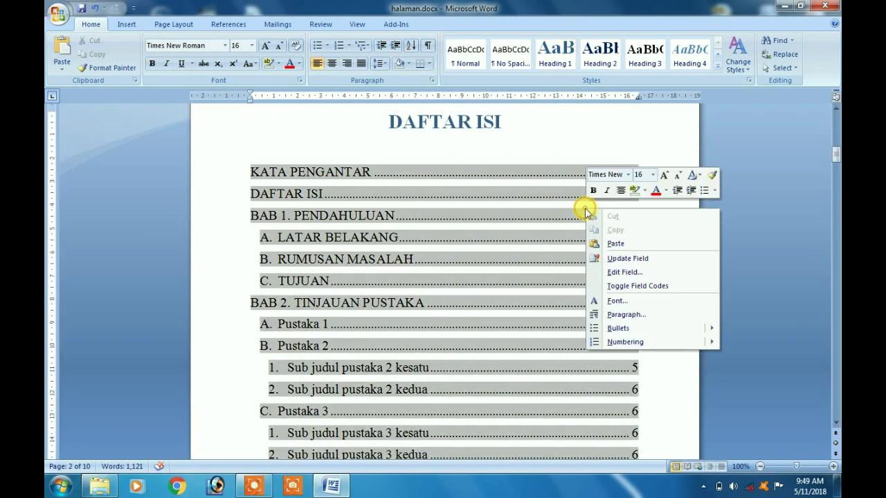
{"action": "left_click", "coordinate": [636, 259]}
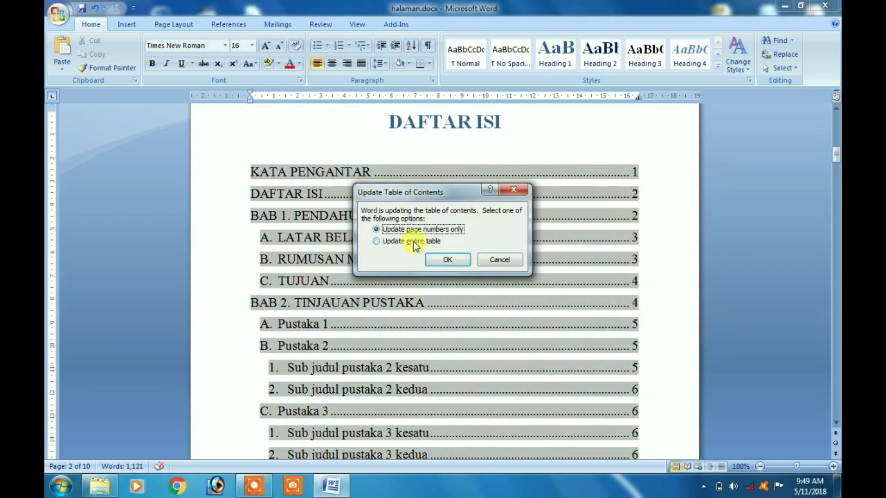
{"action": "left_click", "coordinate": [448, 261]}
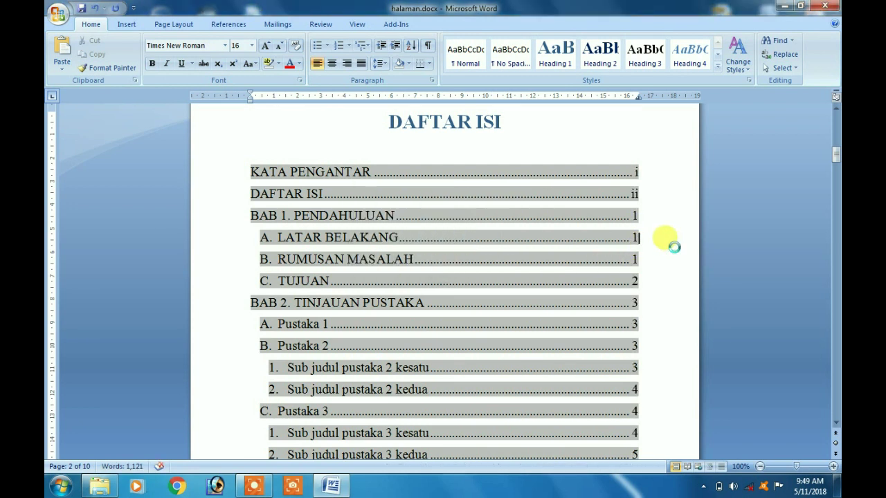
{"action": "left_click", "coordinate": [612, 138]}
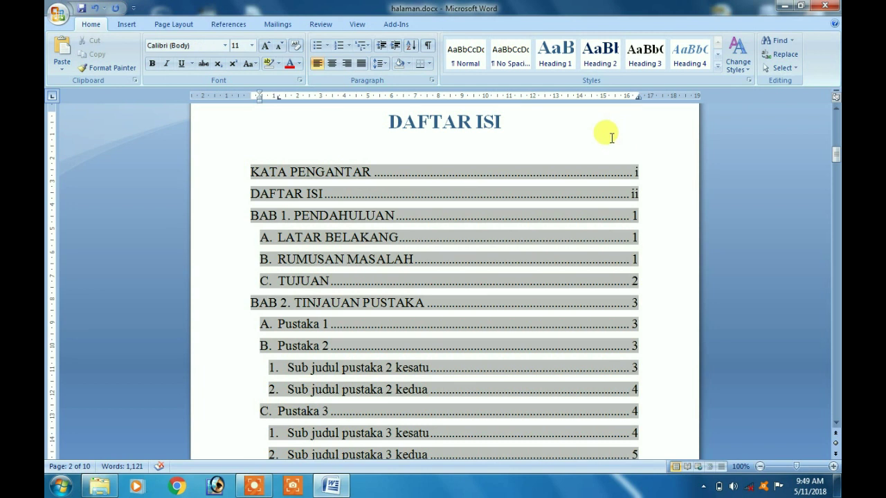
{"action": "left_click", "coordinate": [612, 138]}
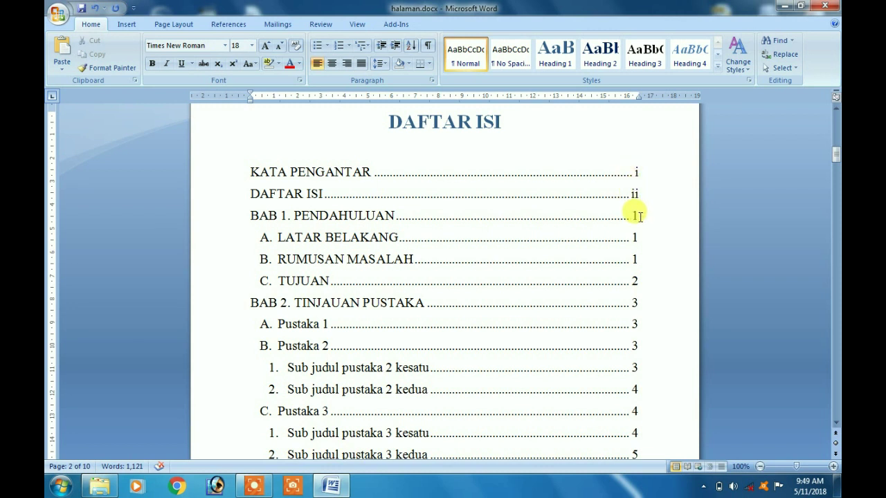
{"action": "left_click_drag", "start_coordinate": [835, 156], "coordinate": [837, 156]}
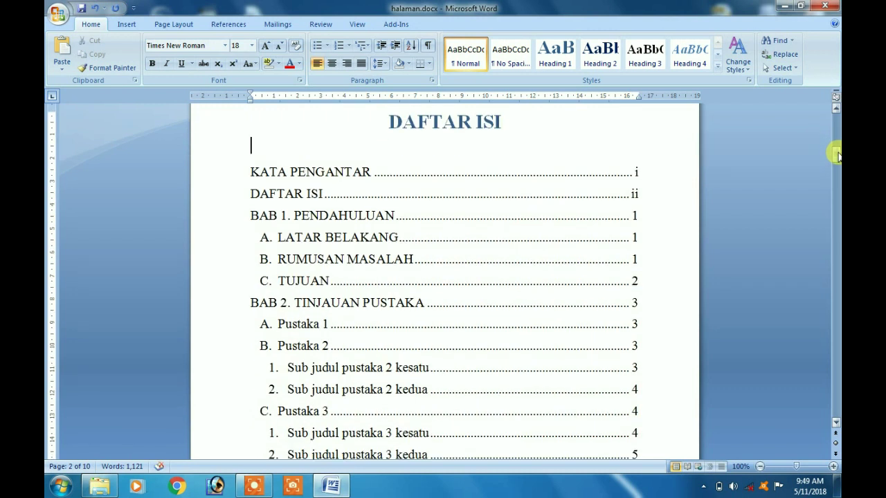